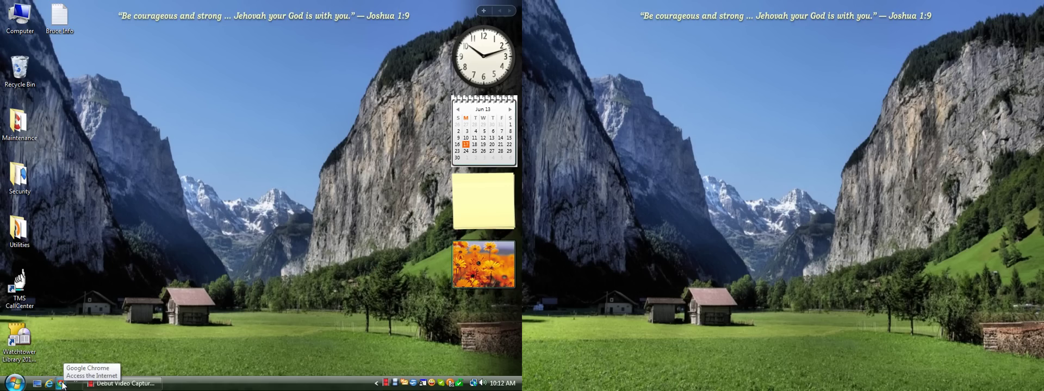
Launch Google Chrome and load the FileHippo site from its bookmark
left_click(61, 384)
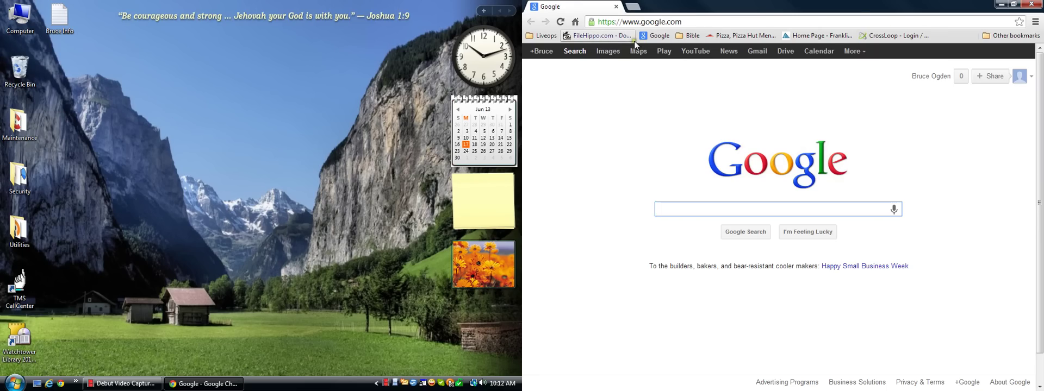
left_click(598, 35)
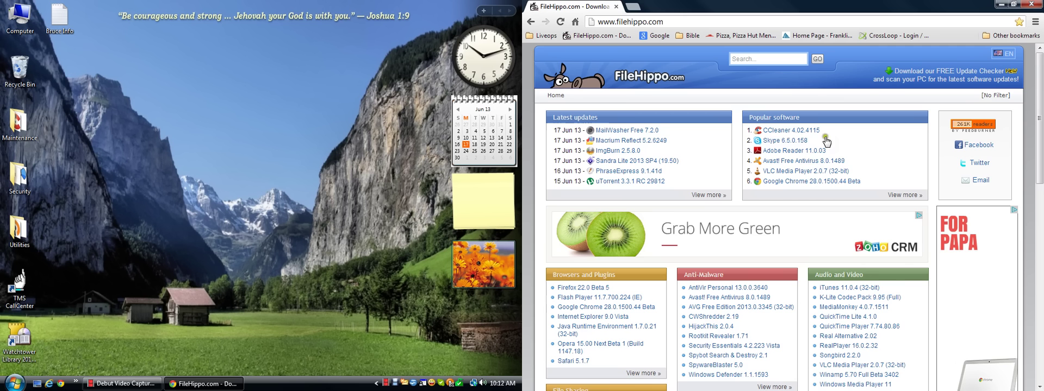
Open CCleaner's FileHippo page from Popular software and start the 4.02.4115 download
left_click(780, 132)
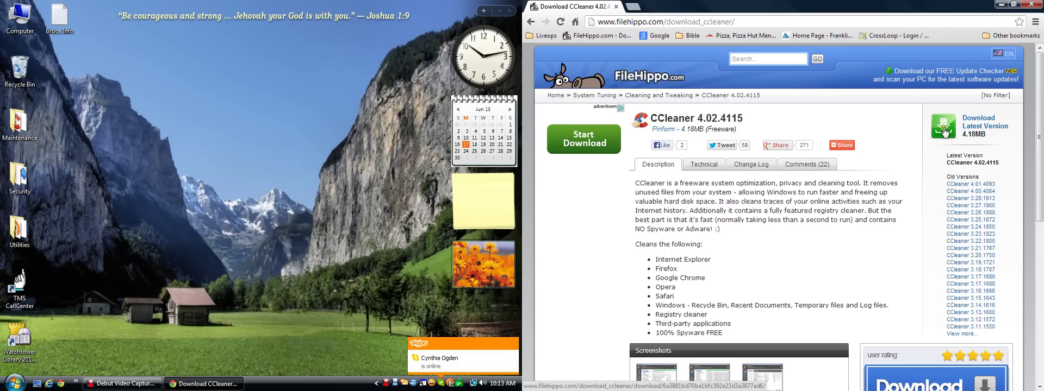
left_click(943, 129)
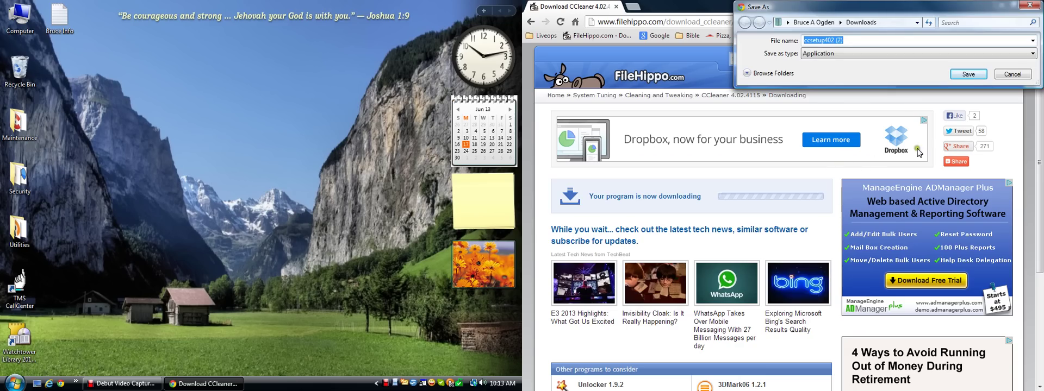
Save the ccsetup402 installer to Downloads, set it to open when done, and run it
left_click(966, 76)
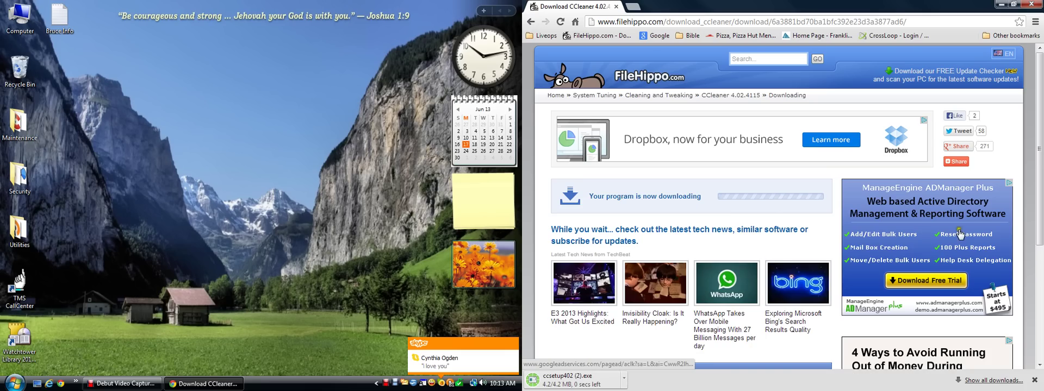
left_click(628, 374)
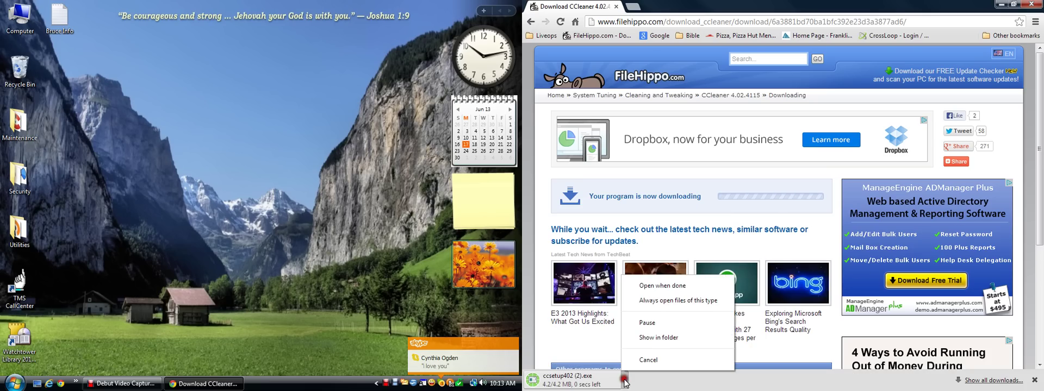
left_click(629, 287)
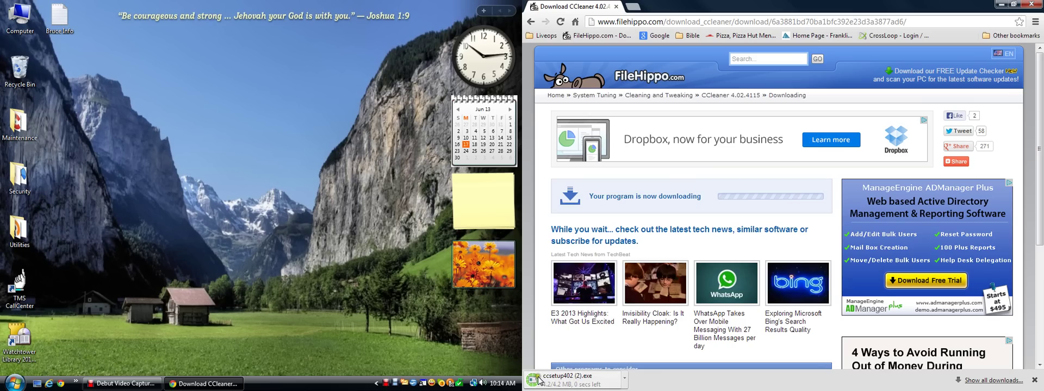
left_click(530, 379)
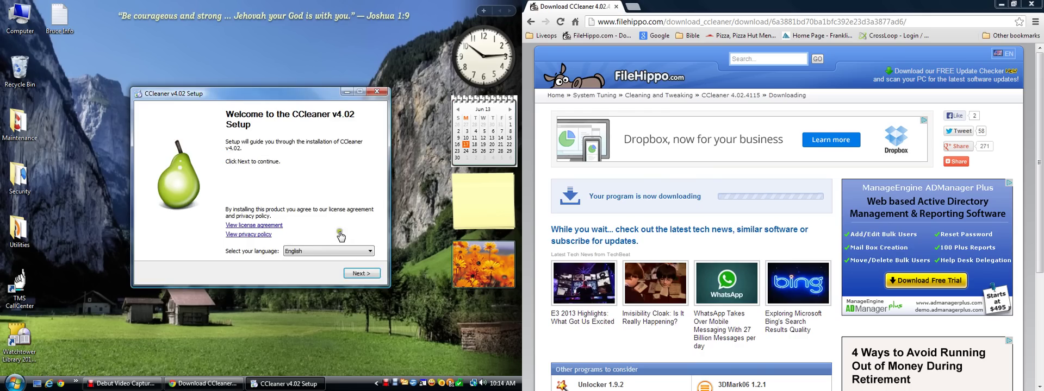
Install CCleaner v4.02 with the default options, including the desktop shortcut
left_click(361, 276)
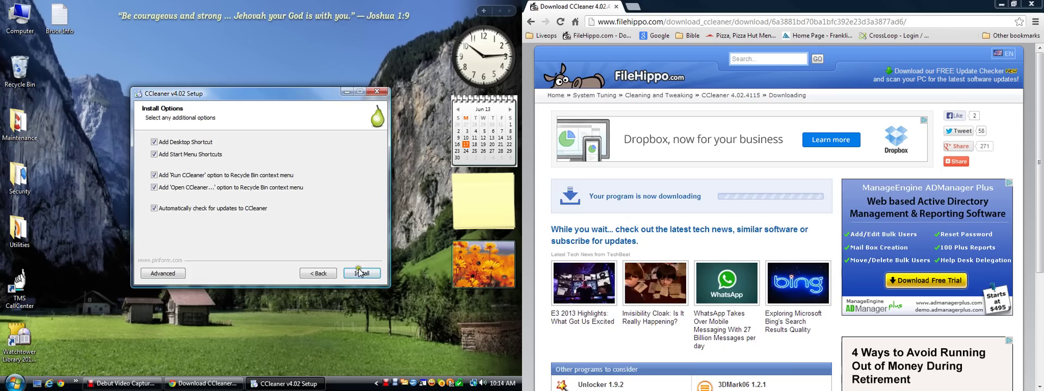
left_click(358, 273)
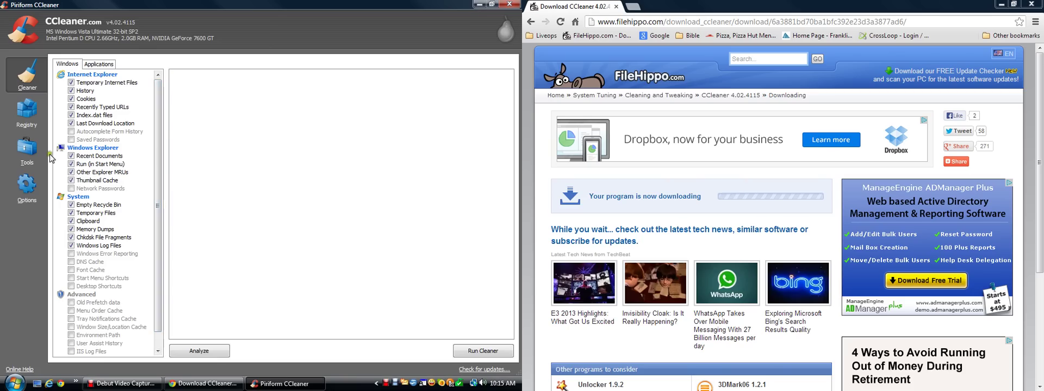
Browse CCleaner's Uninstall list of installed programs, selecting the JMicron JMB36X Driver entry
left_click(27, 152)
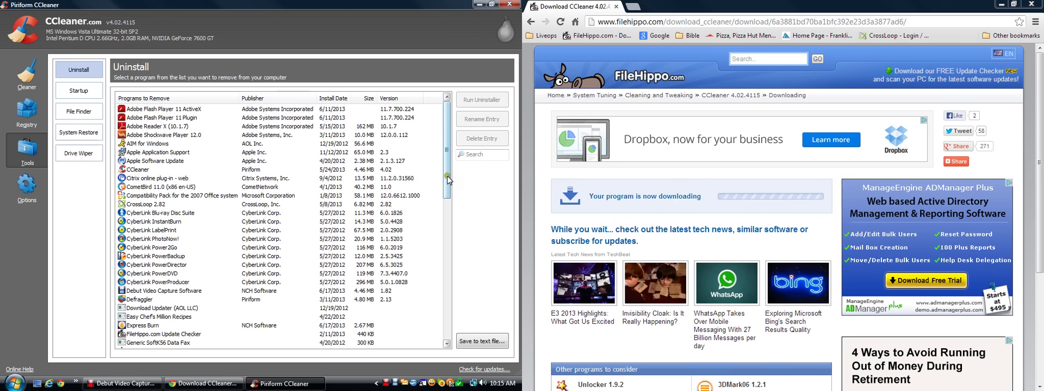
left_click_drag(447, 175, 449, 201)
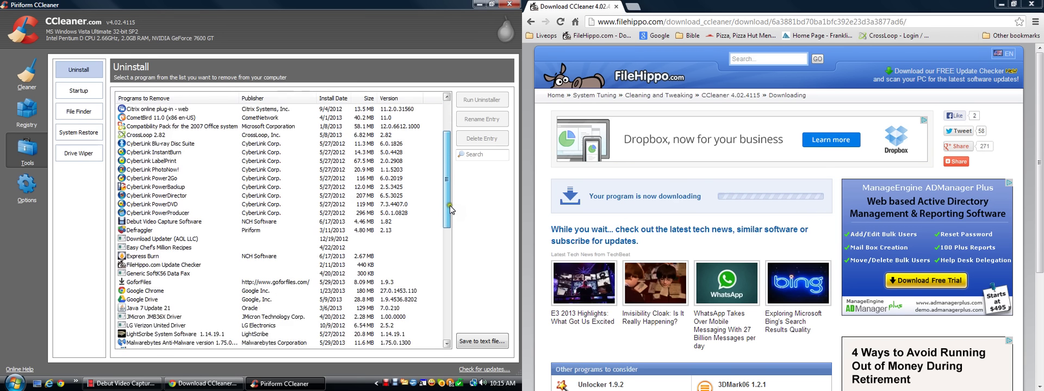
mouse_move(449, 213)
left_mouse_down()
mouse_move(447, 322)
mouse_move(432, 257)
left_mouse_up()
left_click(155, 196)
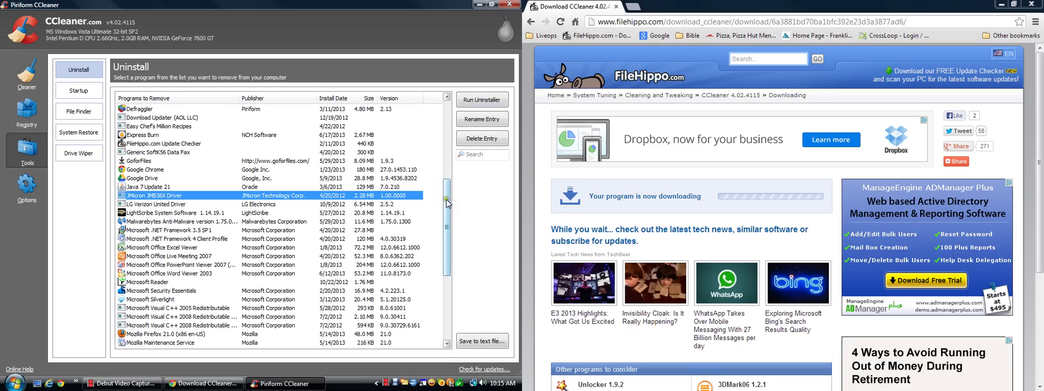
left_click_drag(446, 204, 443, 137)
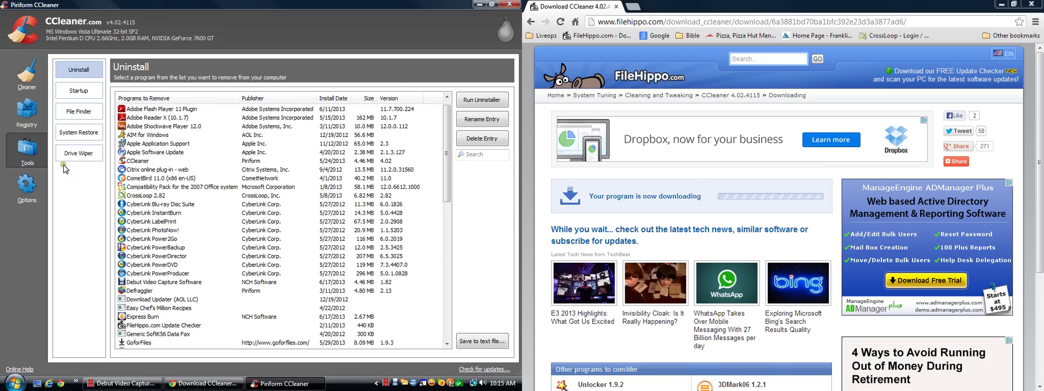
Load the System Restore list showing restore points from 5/18/2013 to 6/16/2013
left_click(85, 132)
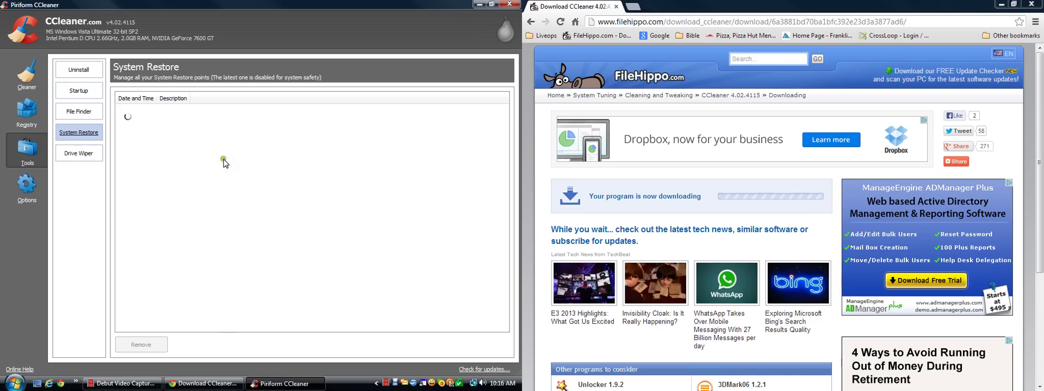
left_click(233, 165)
left_click(210, 166)
left_click(181, 132)
left_click(307, 191)
left_click(304, 190)
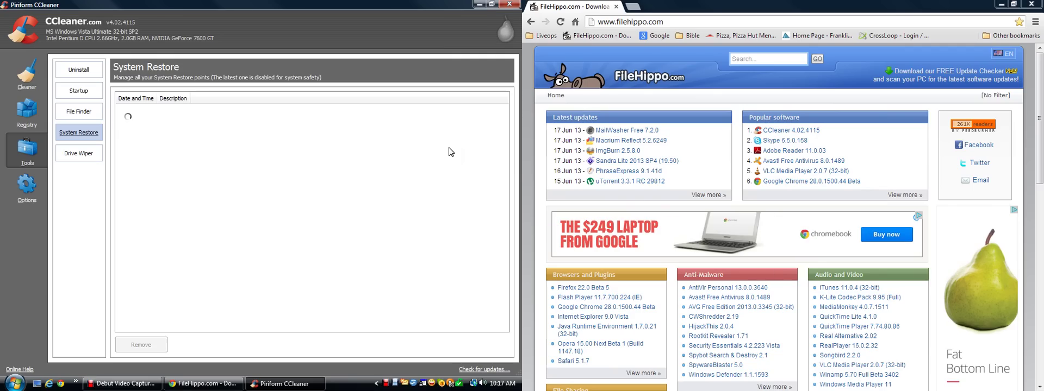
left_click(421, 183)
left_click(421, 183)
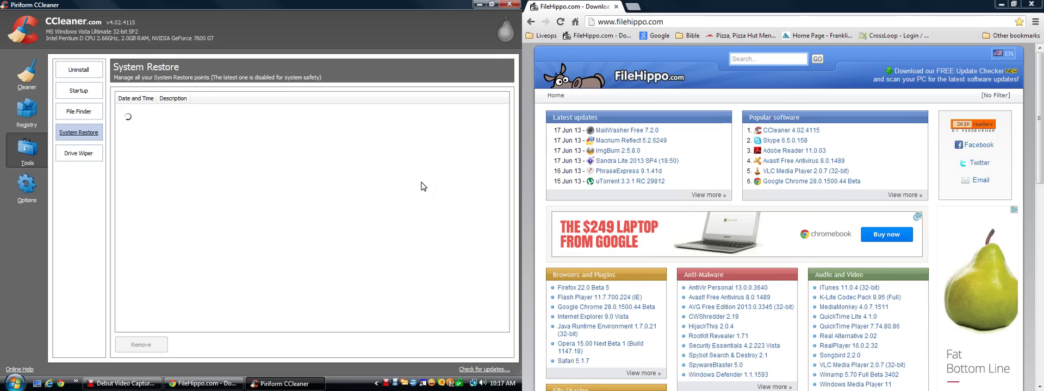
left_click(416, 185)
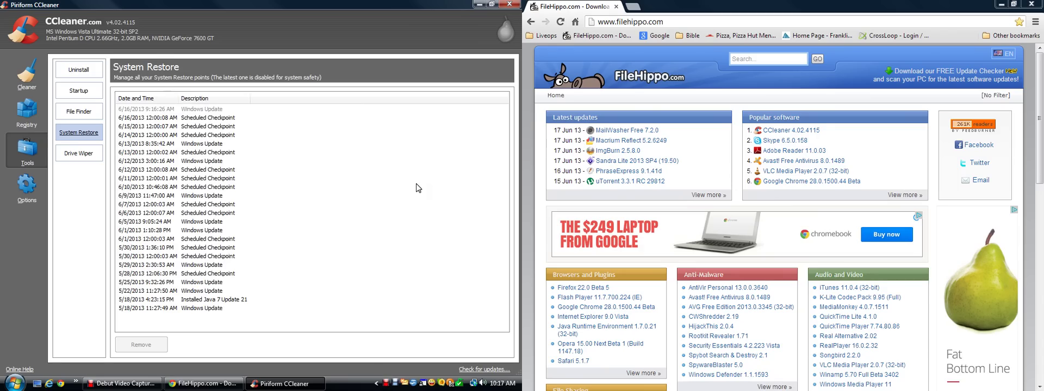
Remove all restore points except the newest 6/16/2013 Windows Update one
left_click(249, 308)
left_click_drag(241, 321, 200, 121)
left_click(144, 342)
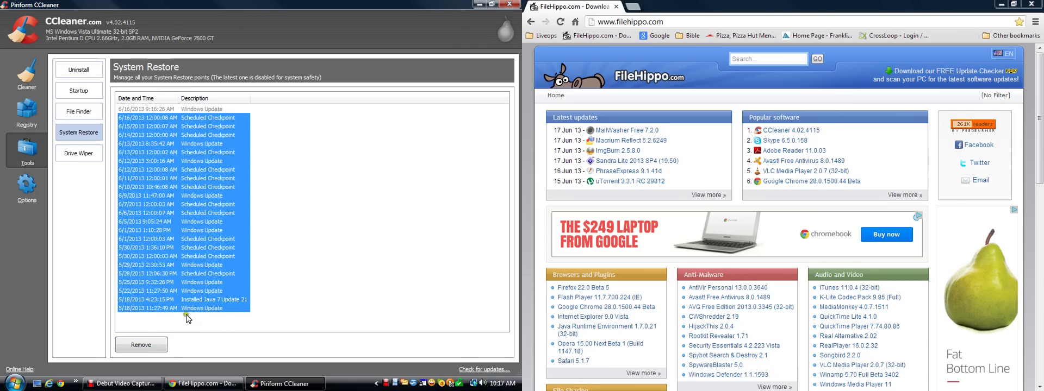
left_click(144, 342)
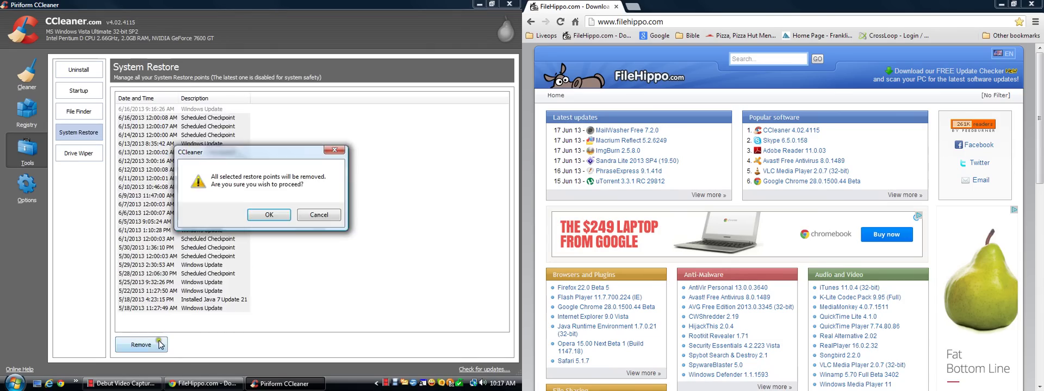
left_click(275, 221)
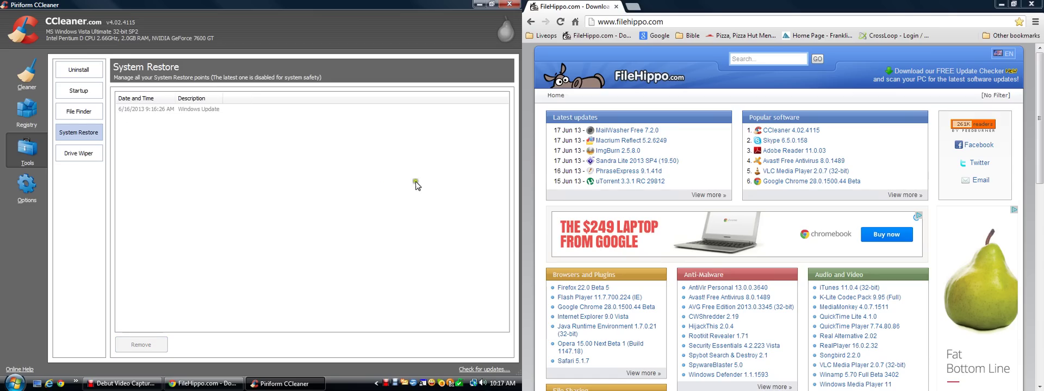
Scan the registry for issues, finding one Missing MUI Reference problem
left_click(27, 114)
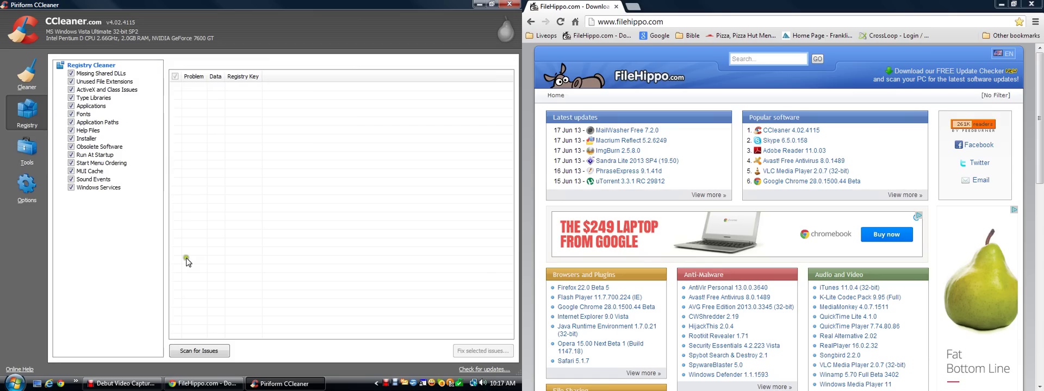
left_click(215, 351)
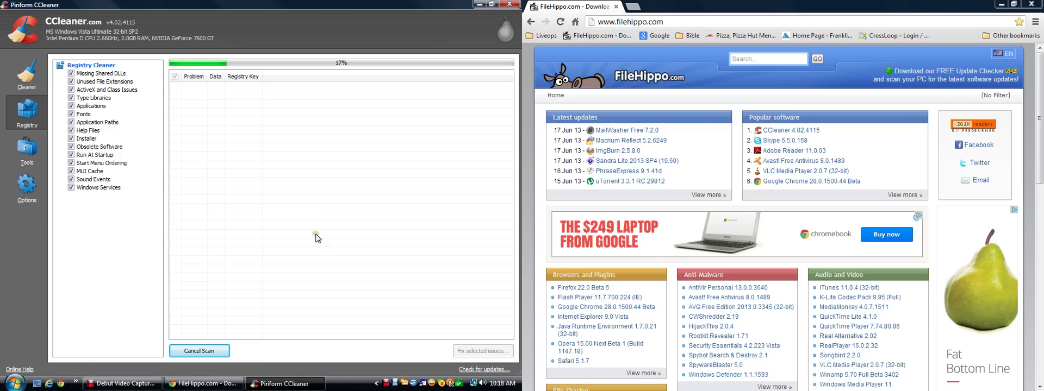
left_click(324, 190)
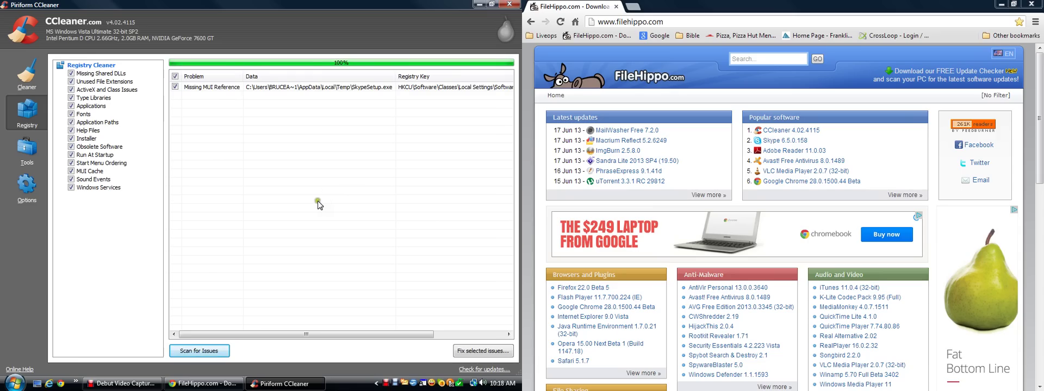
left_click(314, 213)
Back up the registry to a .reg file on the Desktop and fix the Missing MUI Reference
left_click(480, 351)
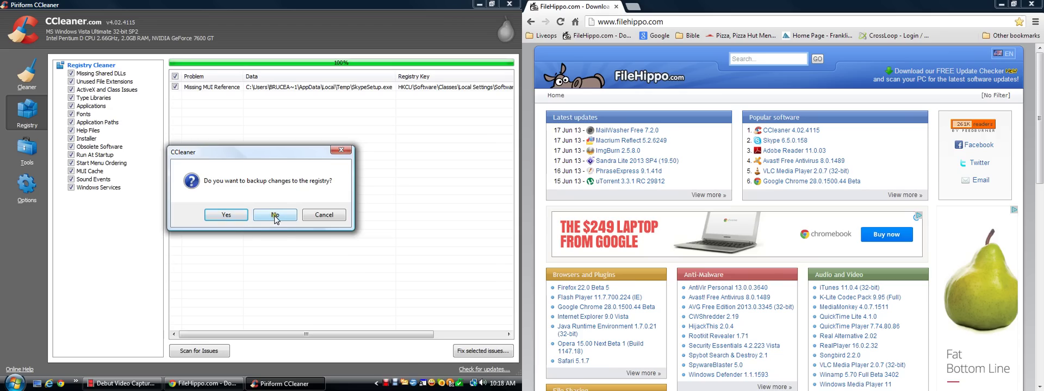
left_click(228, 216)
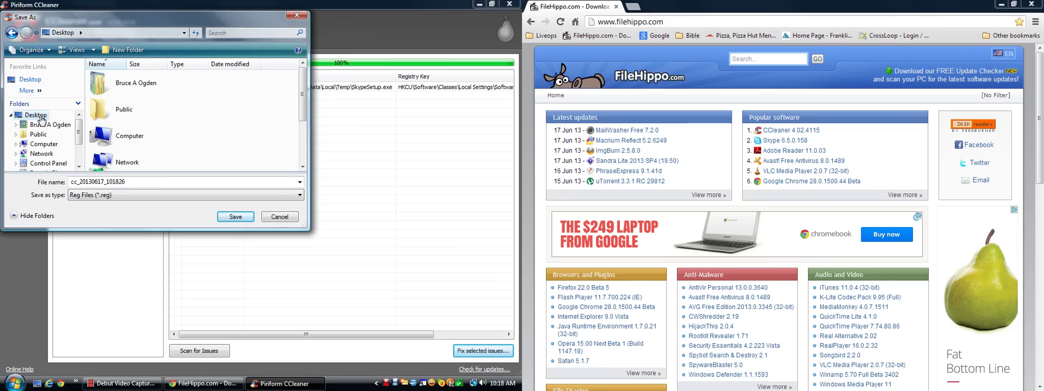
left_click(243, 216)
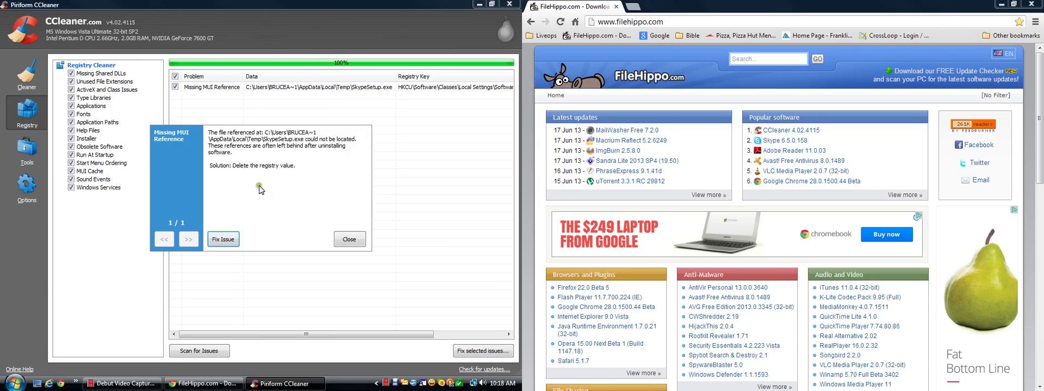
left_click(223, 239)
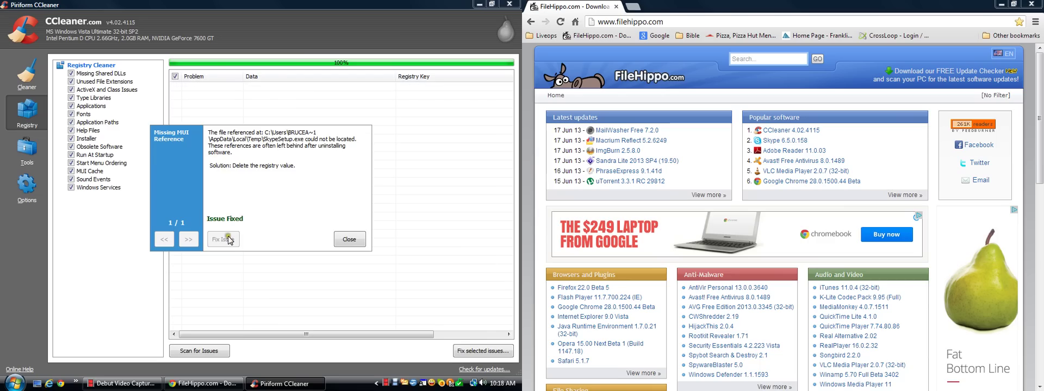
left_click(344, 235)
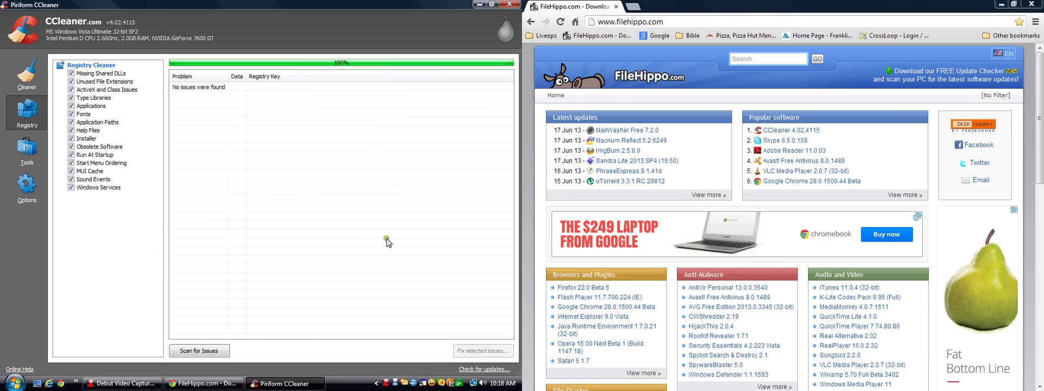
Run the Cleaner on the checked items from the Cleaner section
left_click(31, 77)
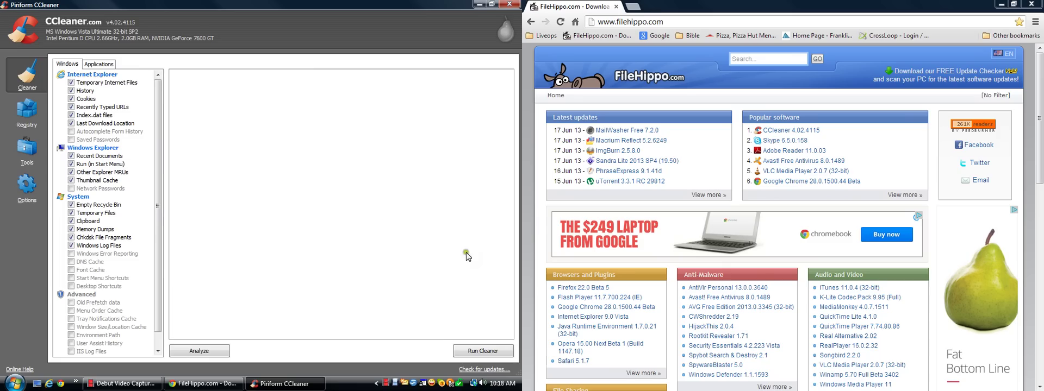
left_click(478, 351)
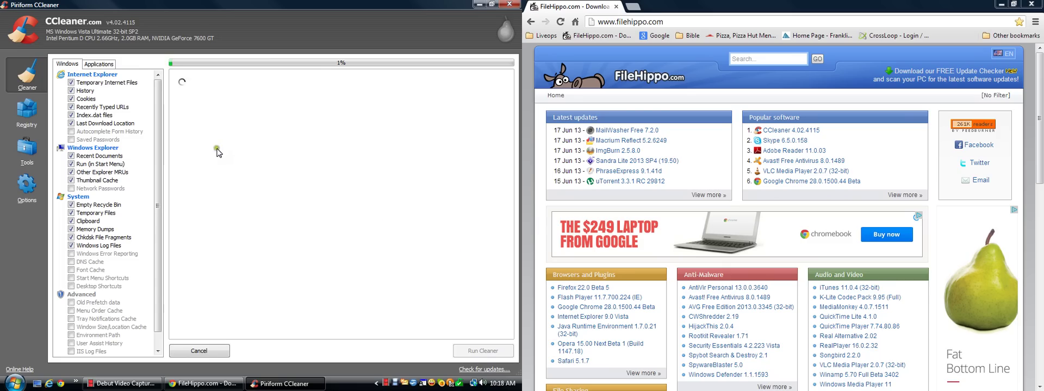